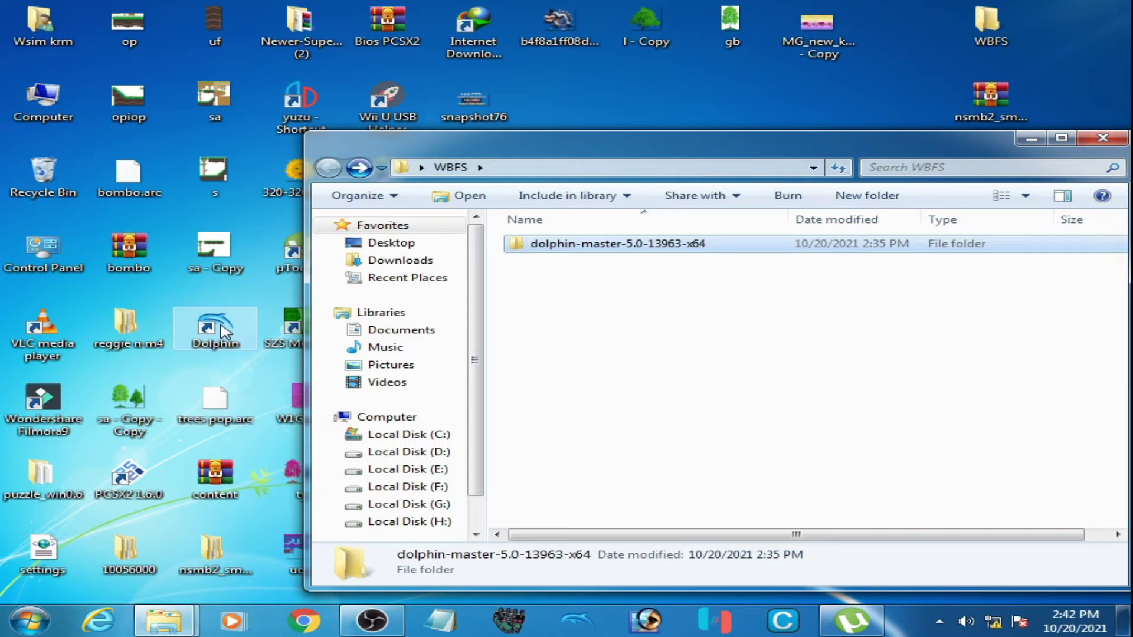
# Launch Dolphin 5.0 from its desktop shortcut and reposition its window on the desktop.
pyautogui.rightClick(221, 331)
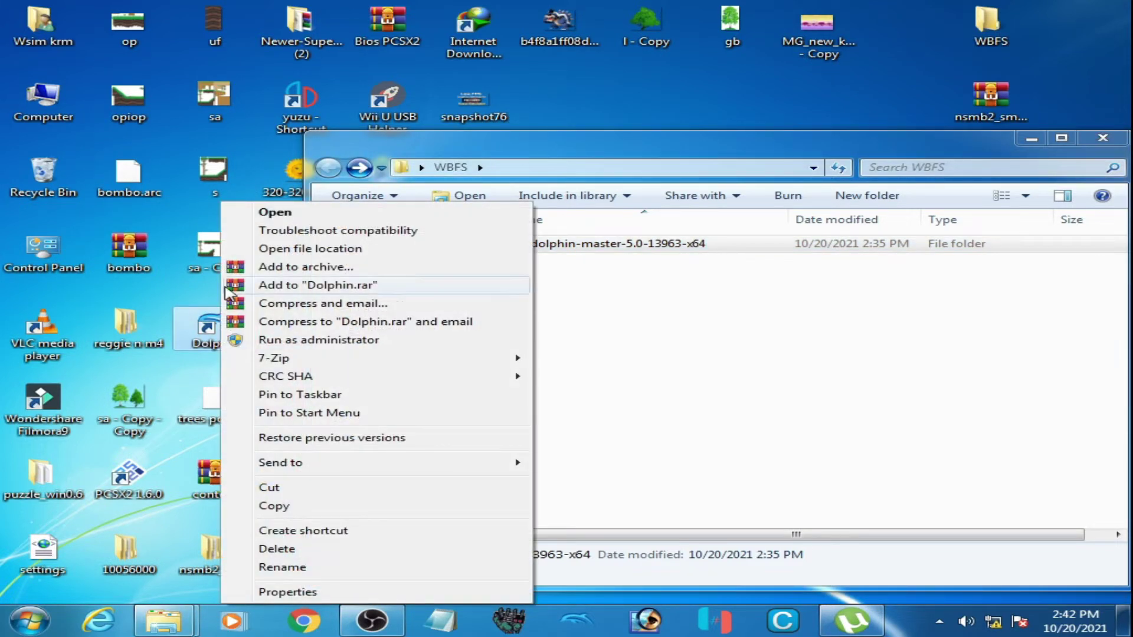
pyautogui.click(260, 213)
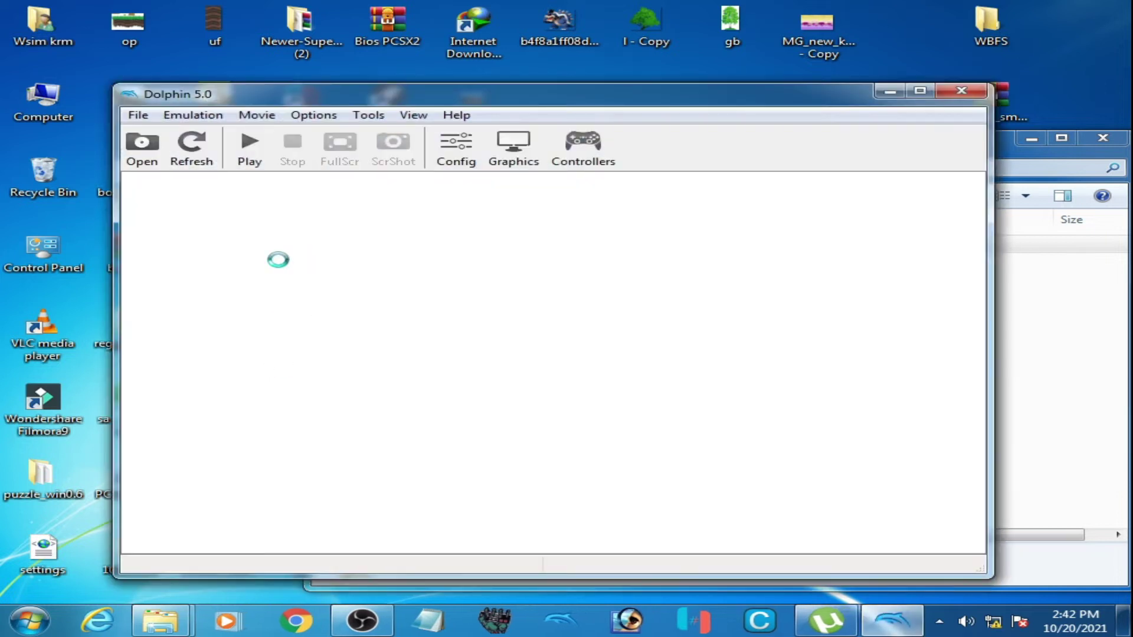
pyautogui.moveTo(370, 103); pyautogui.dragTo(397, 118)
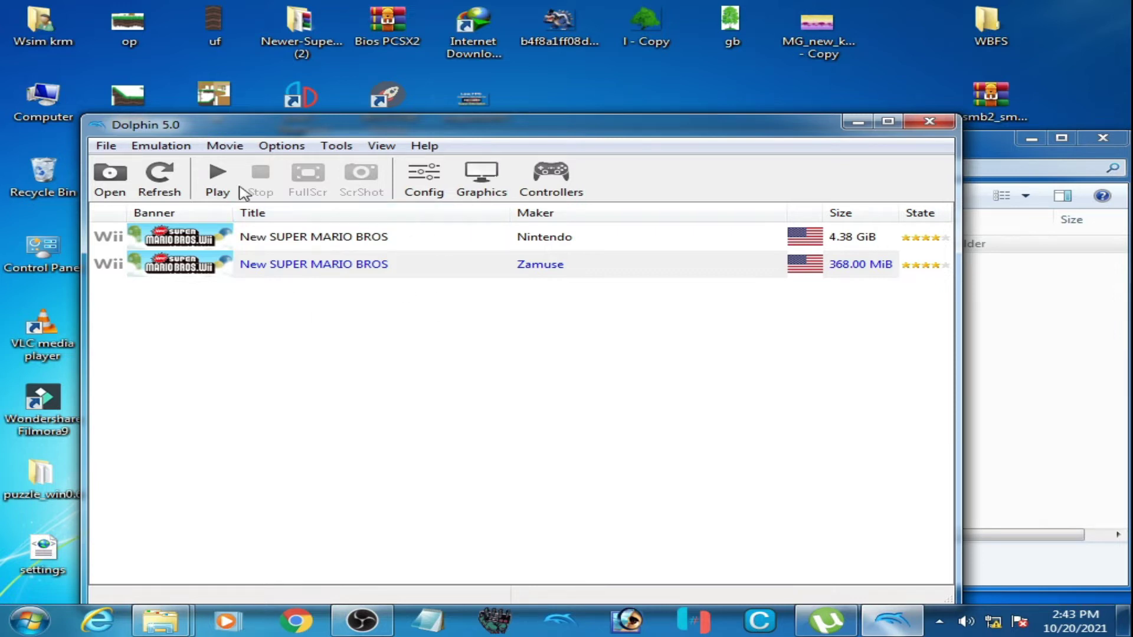
# Open the SSB Brawl [rzHighCompressed] folder on Local Disk (F:) and move its window clear of the Dolphin controls.
pyautogui.doubleClick(66, 118)
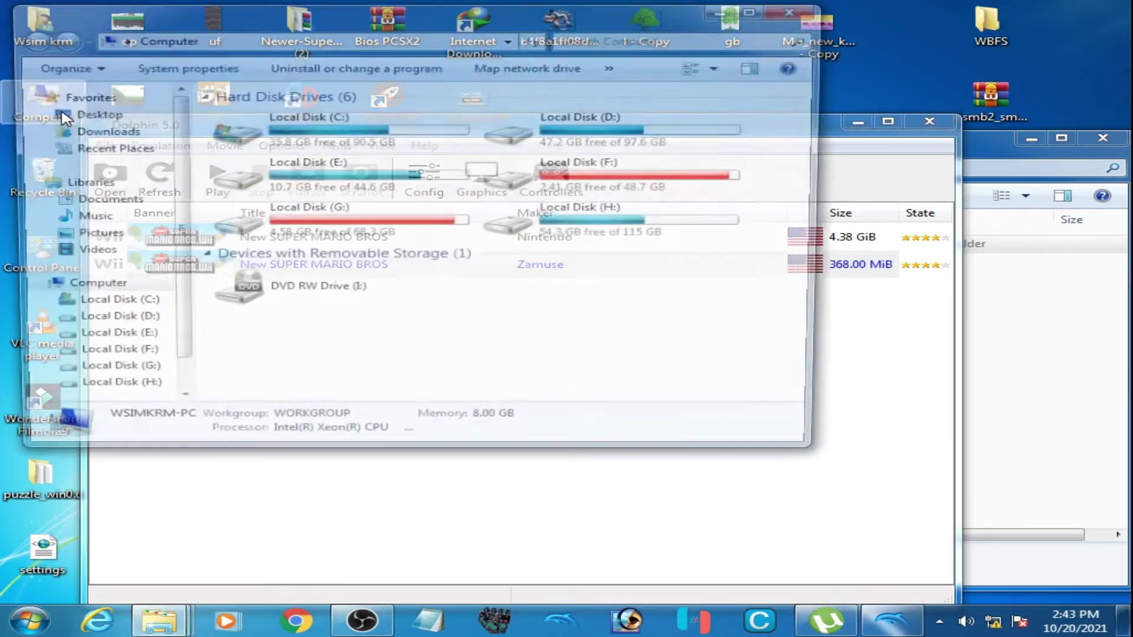
pyautogui.doubleClick(578, 187)
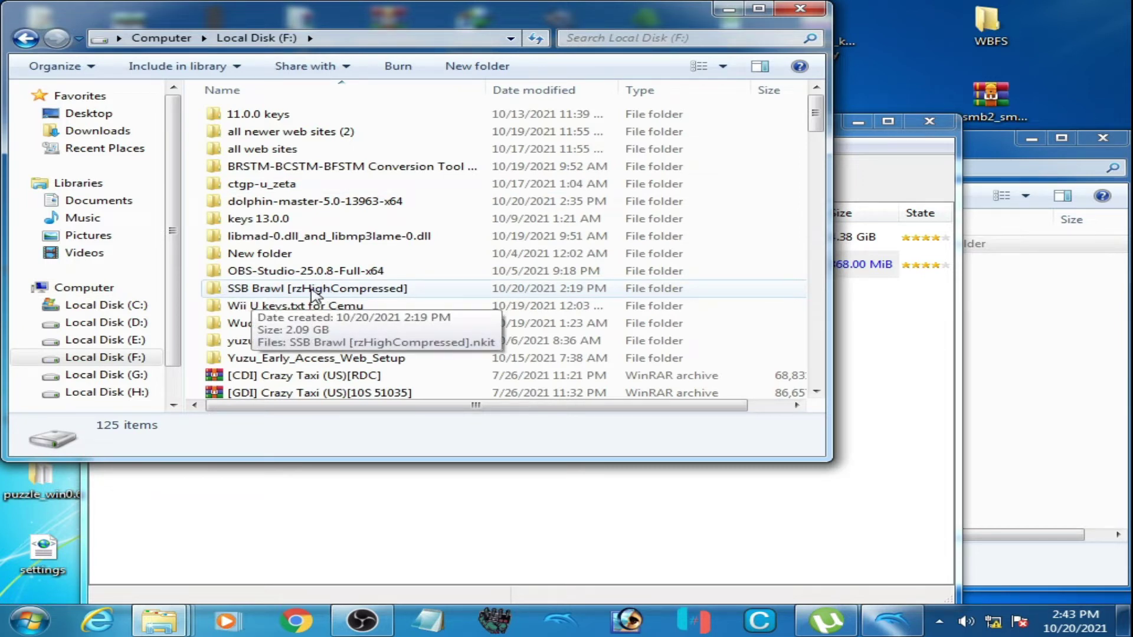
pyautogui.doubleClick(309, 292)
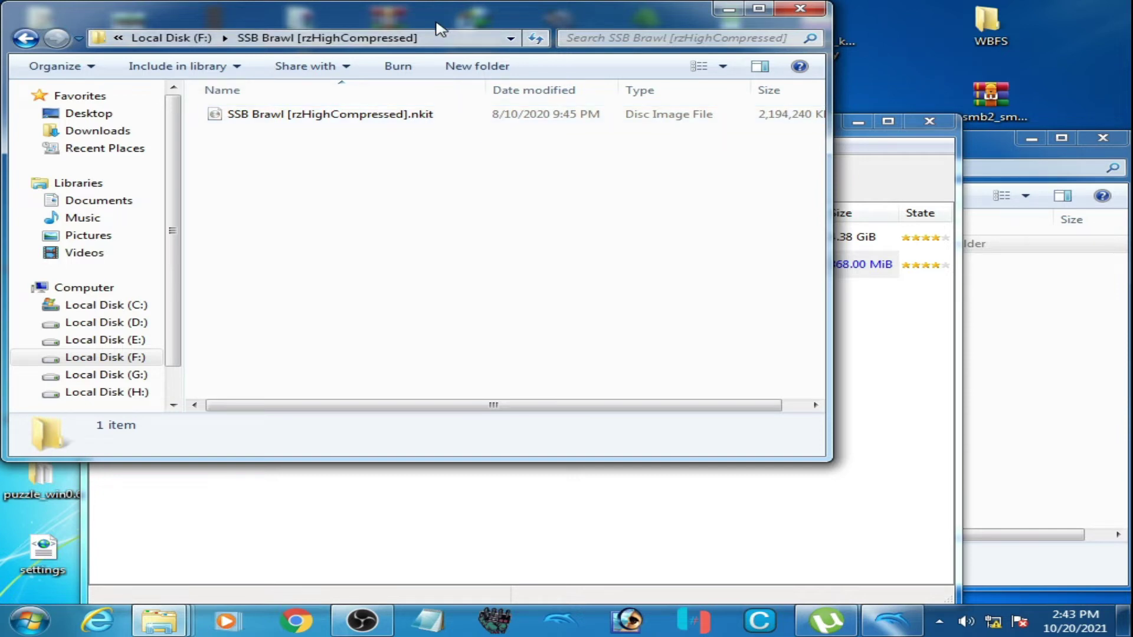
pyautogui.moveTo(434, 27); pyautogui.dragTo(767, 114)
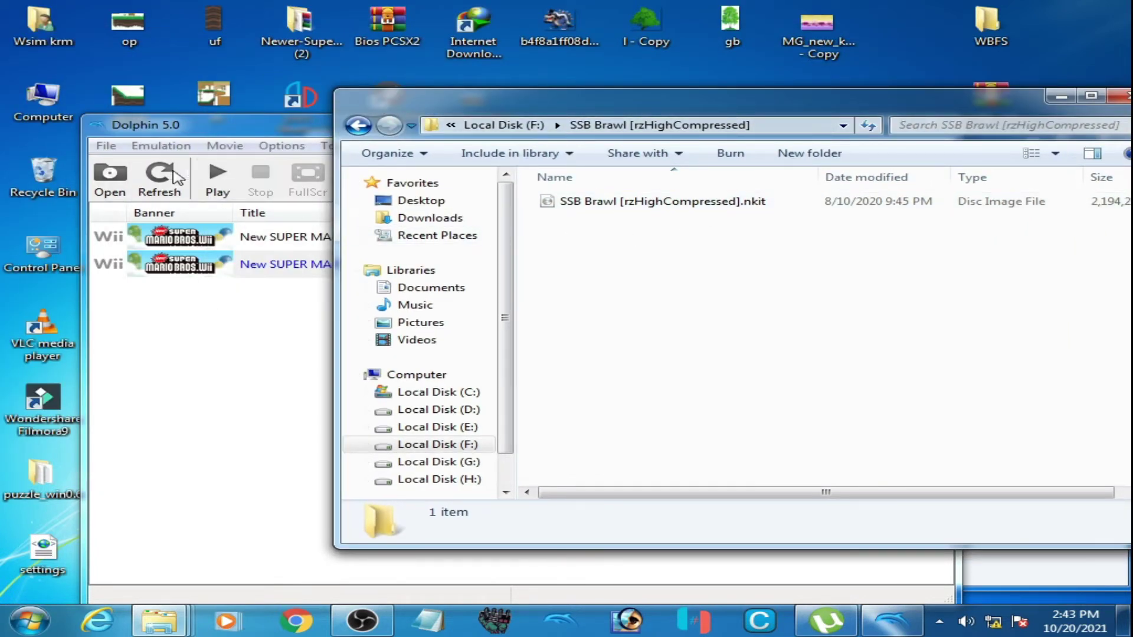
# Load SSB Brawl [rzHighCompressed].nkit from its folder on Local Disk (F:) in Dolphin 5.0.
pyautogui.click(126, 173)
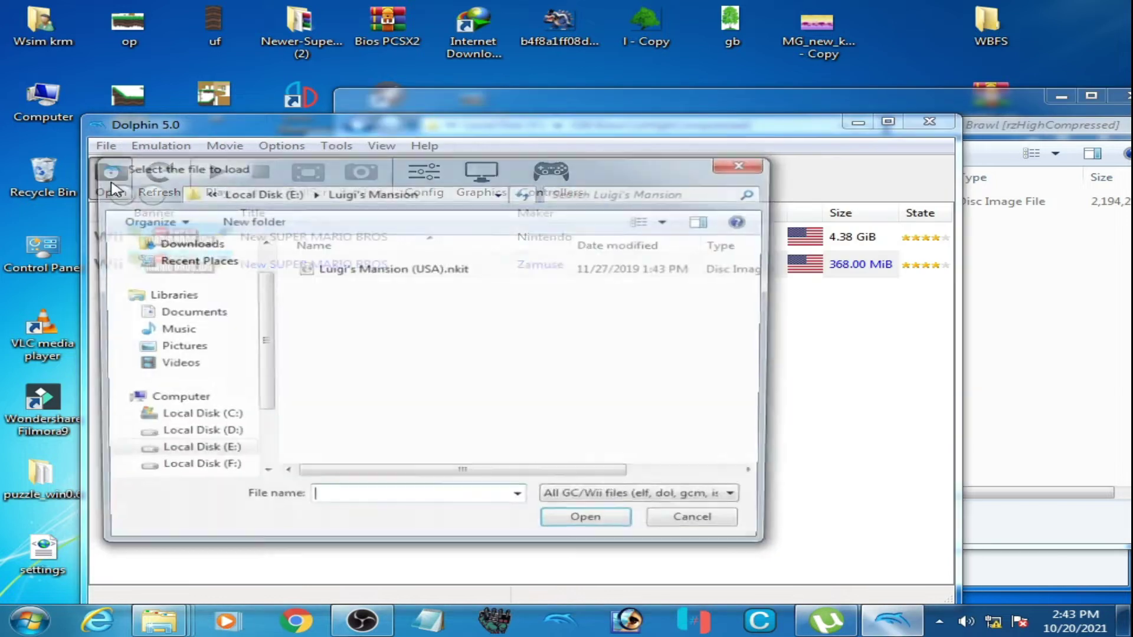
pyautogui.click(133, 399)
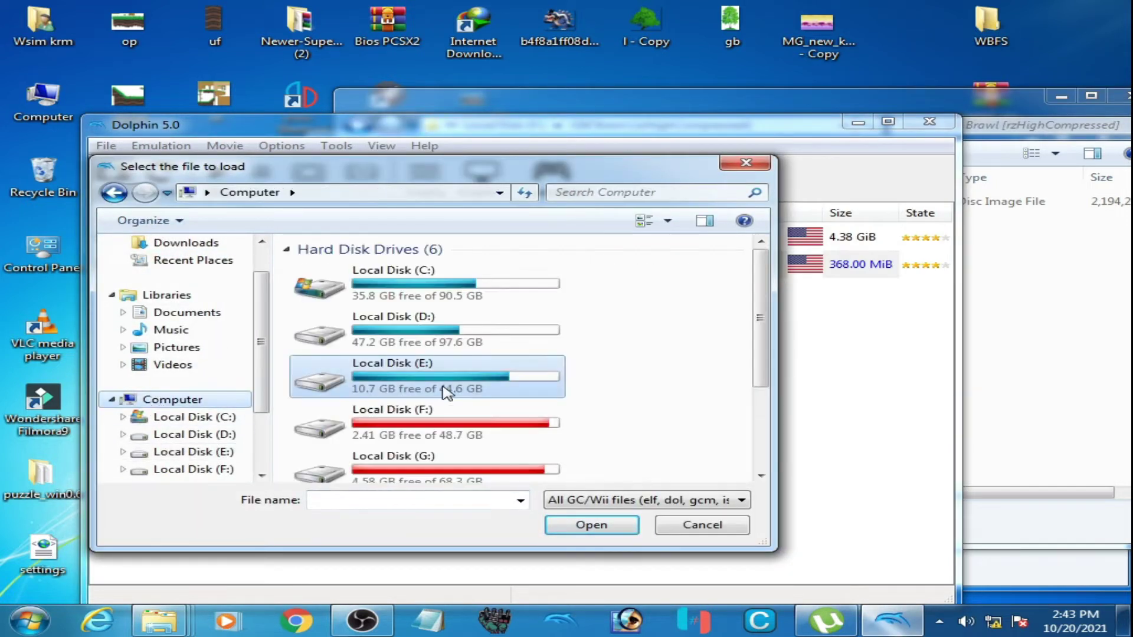
pyautogui.scroll(-1, 761, 313)
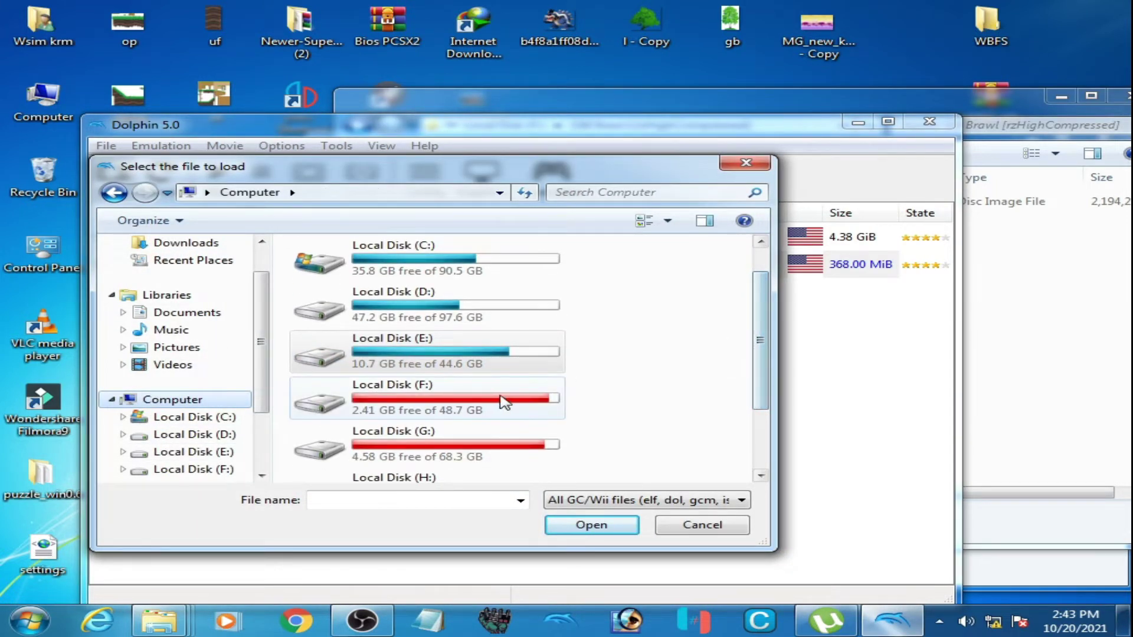
pyautogui.doubleClick(463, 394)
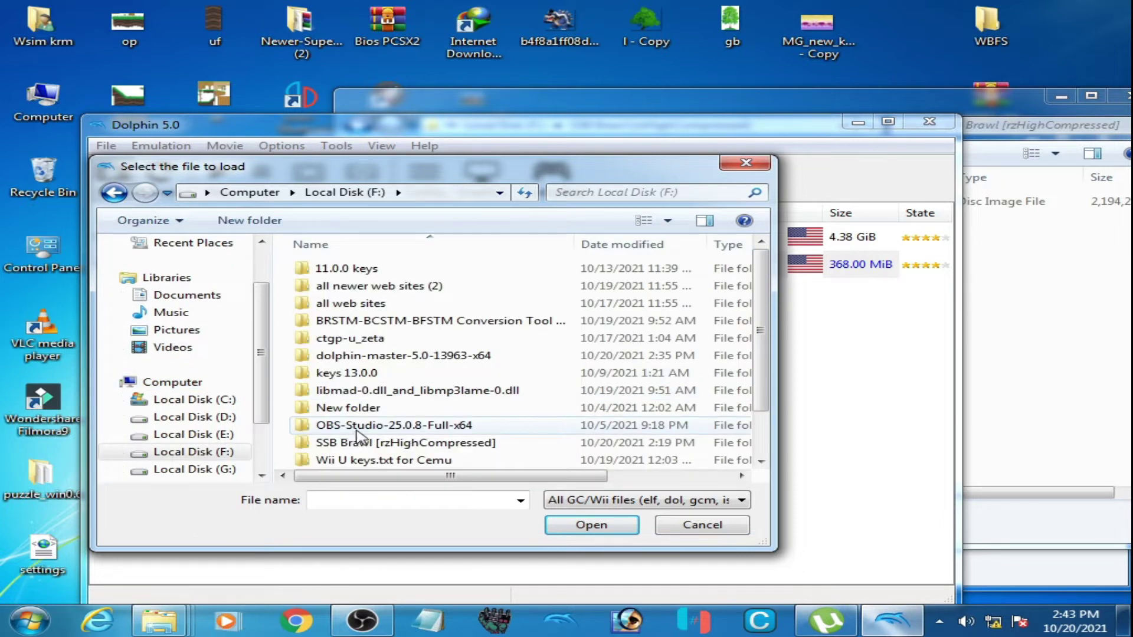
pyautogui.doubleClick(373, 442)
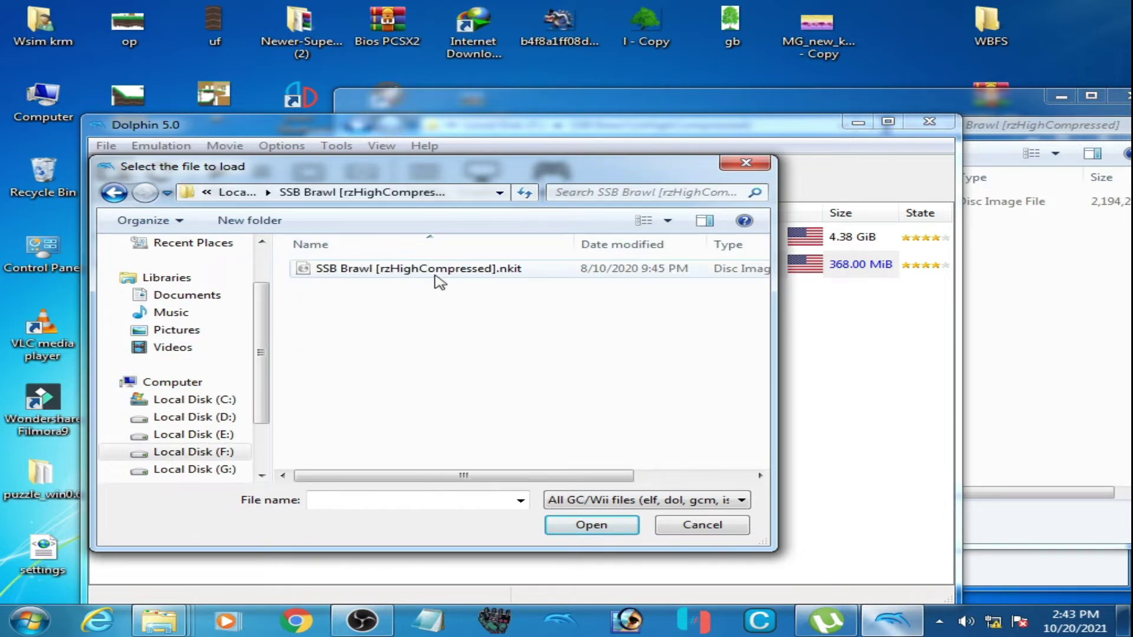
pyautogui.click(440, 277)
pyautogui.click(552, 525)
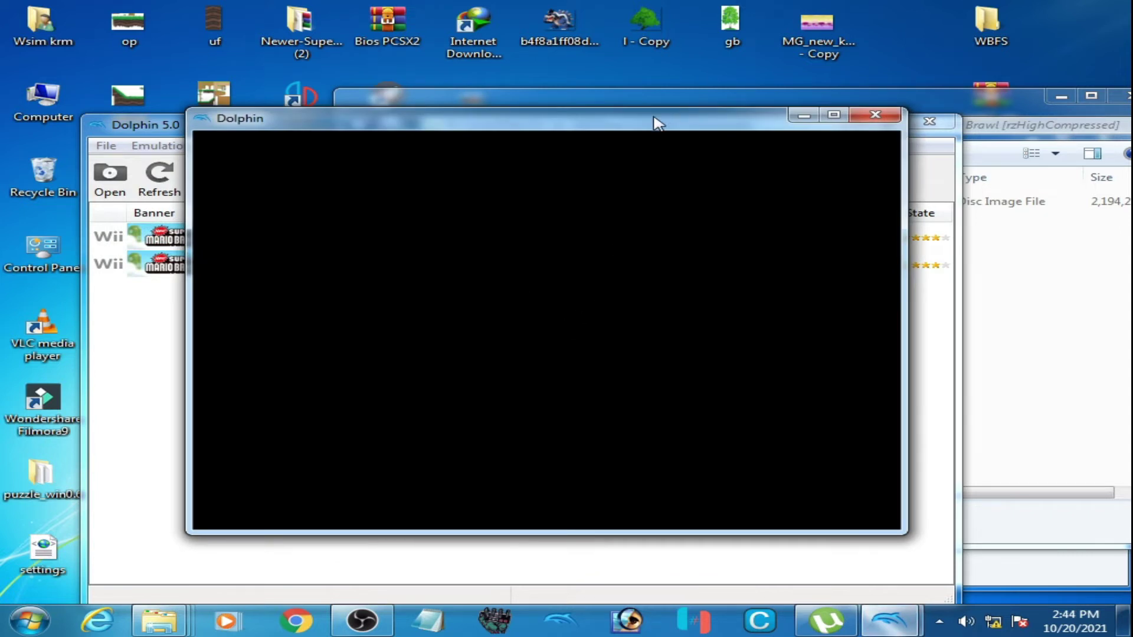
# Minimize the game window and Dolphin 5.0, and rearrange the folder windows so the WBFS folder is in front.
pyautogui.moveTo(655, 122); pyautogui.dragTo(658, 147)
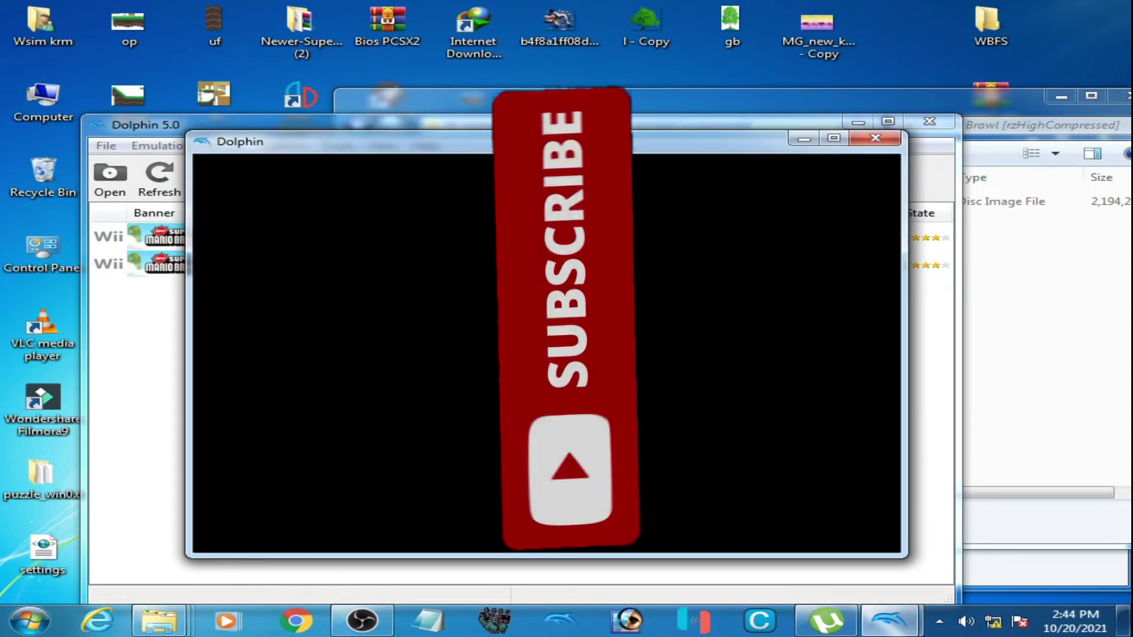
pyautogui.click(804, 138)
pyautogui.click(858, 124)
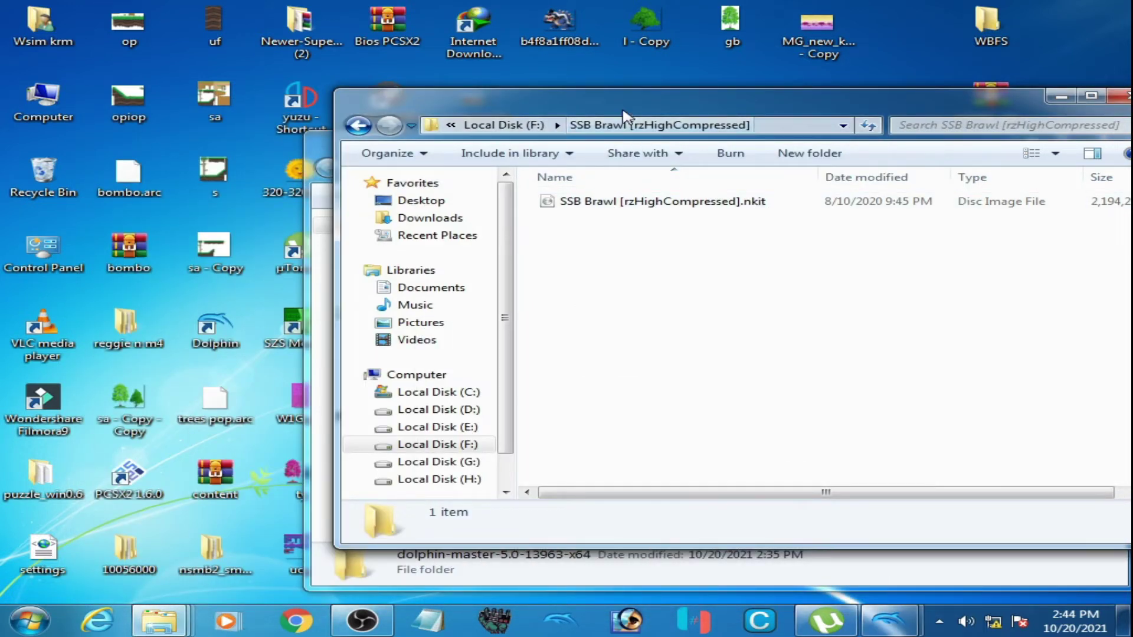
pyautogui.moveTo(590, 98); pyautogui.dragTo(762, 148)
pyautogui.moveTo(472, 147); pyautogui.dragTo(312, 89)
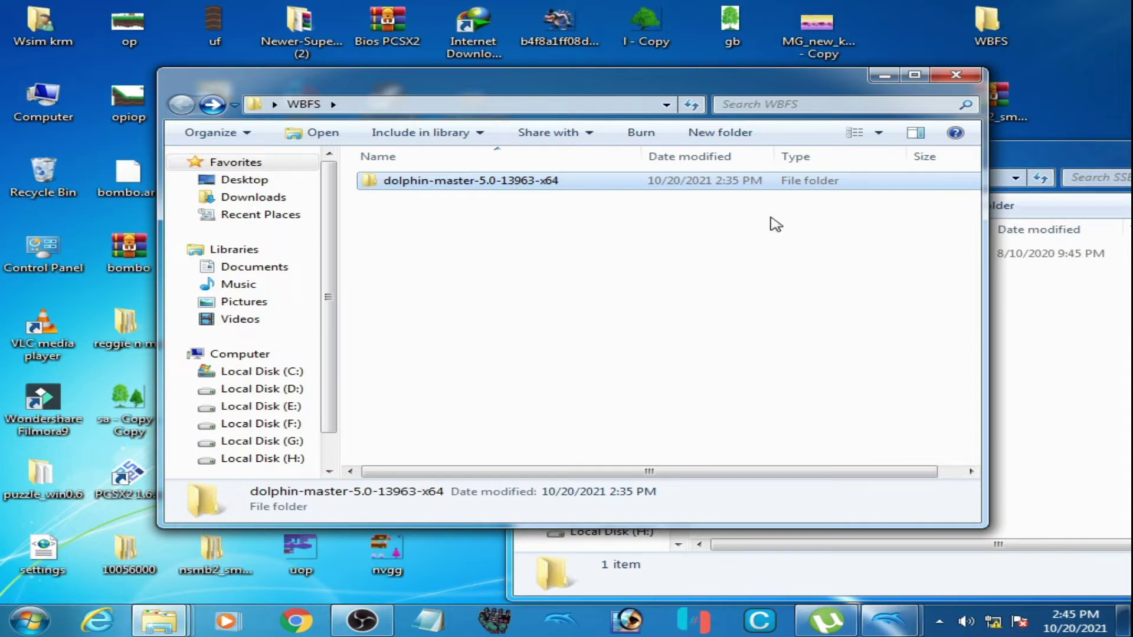
# Open the dolphin-master-5.0-13963-x64 folder, look inside Dolphin-x64, and return to its parent folder.
pyautogui.doubleClick(443, 187)
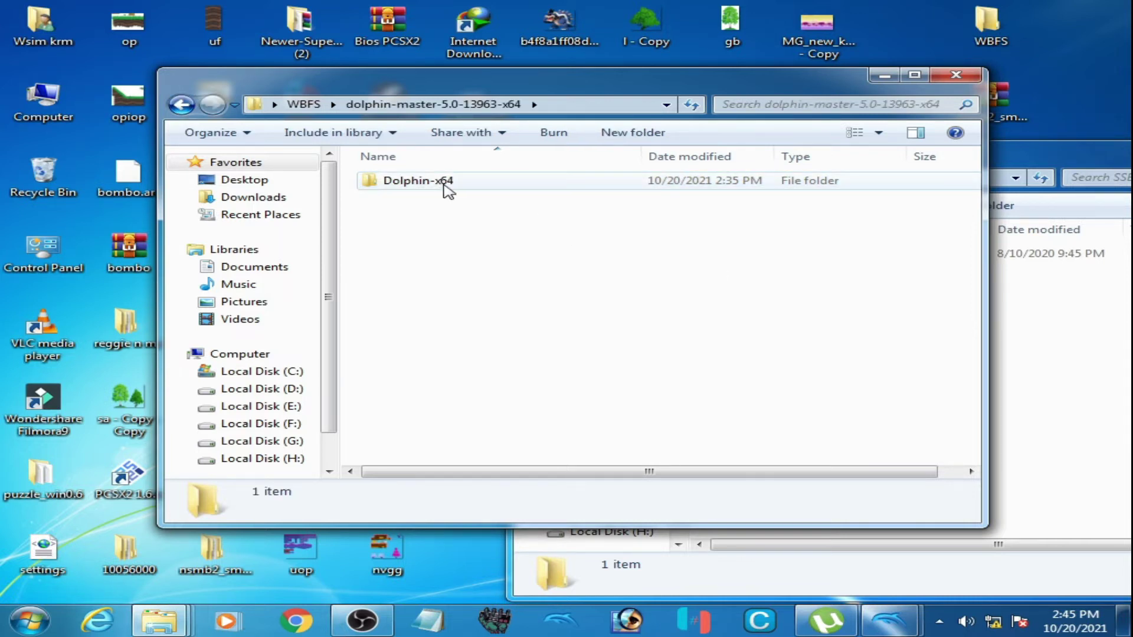
pyautogui.doubleClick(444, 187)
pyautogui.press('BackSpace')
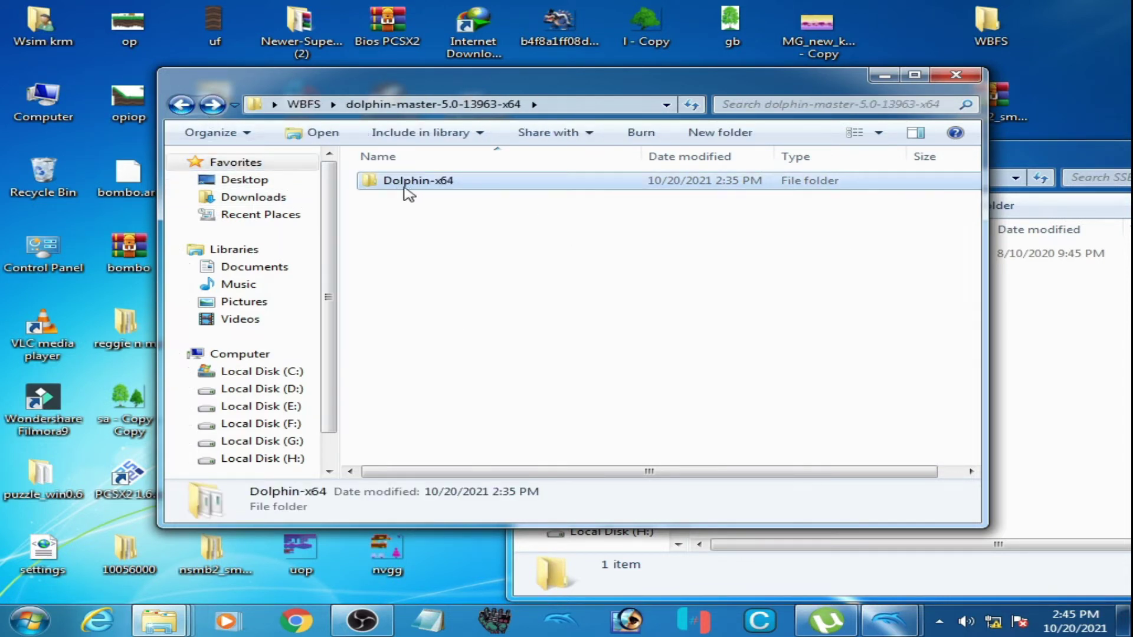
# Check the computer's system type in its system properties, closing the information windows when done.
pyautogui.click(33, 109)
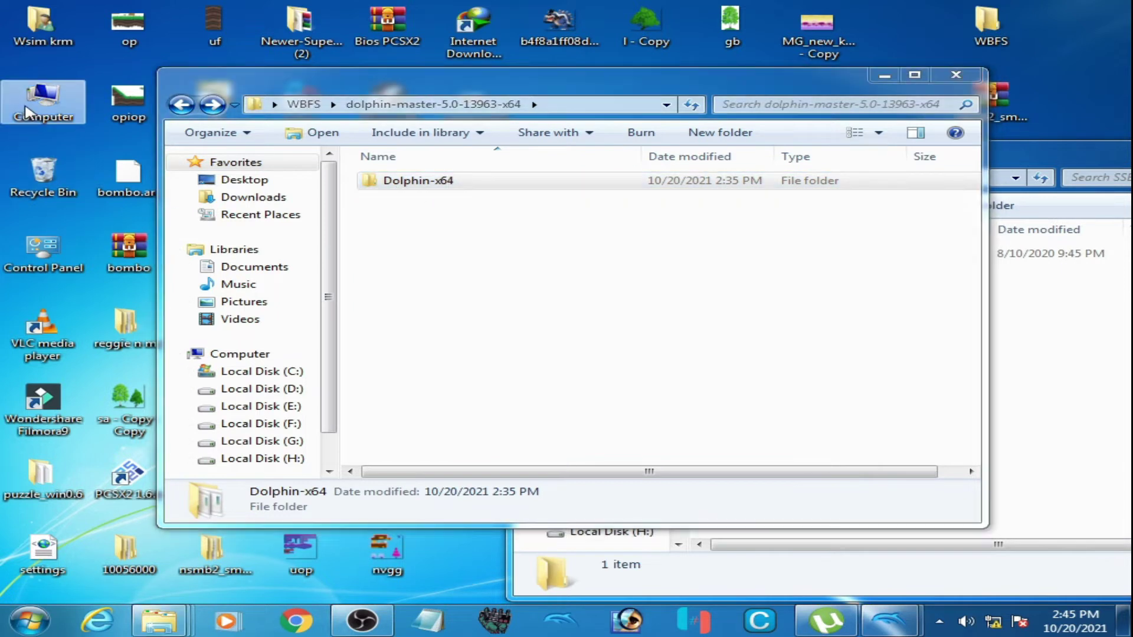
pyautogui.doubleClick(44, 103)
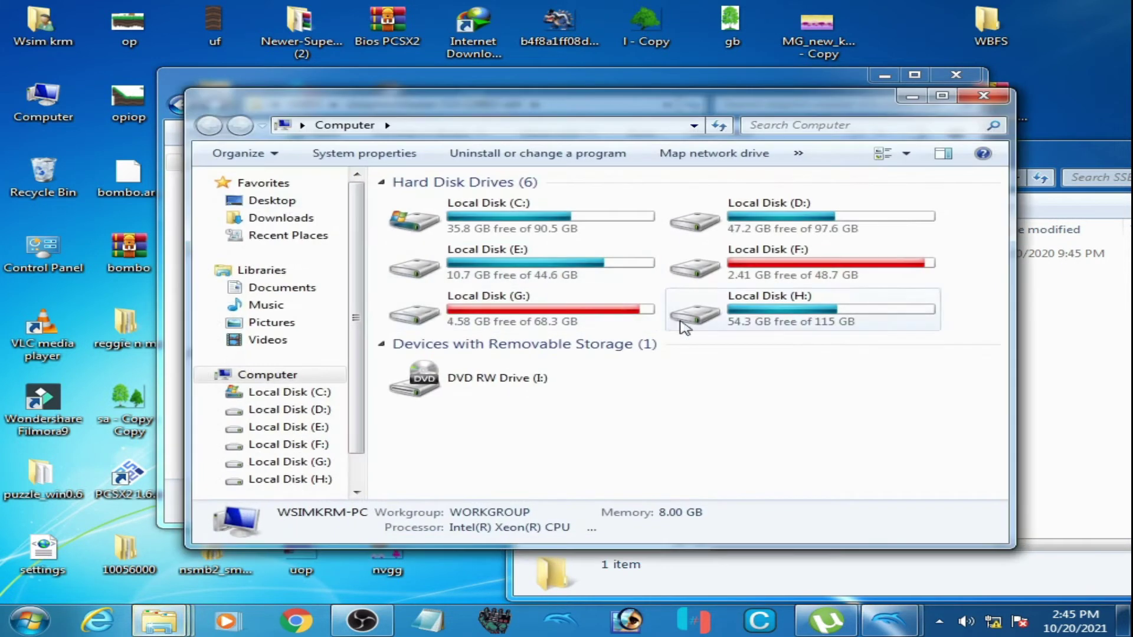
pyautogui.rightClick(786, 399)
pyautogui.click(792, 577)
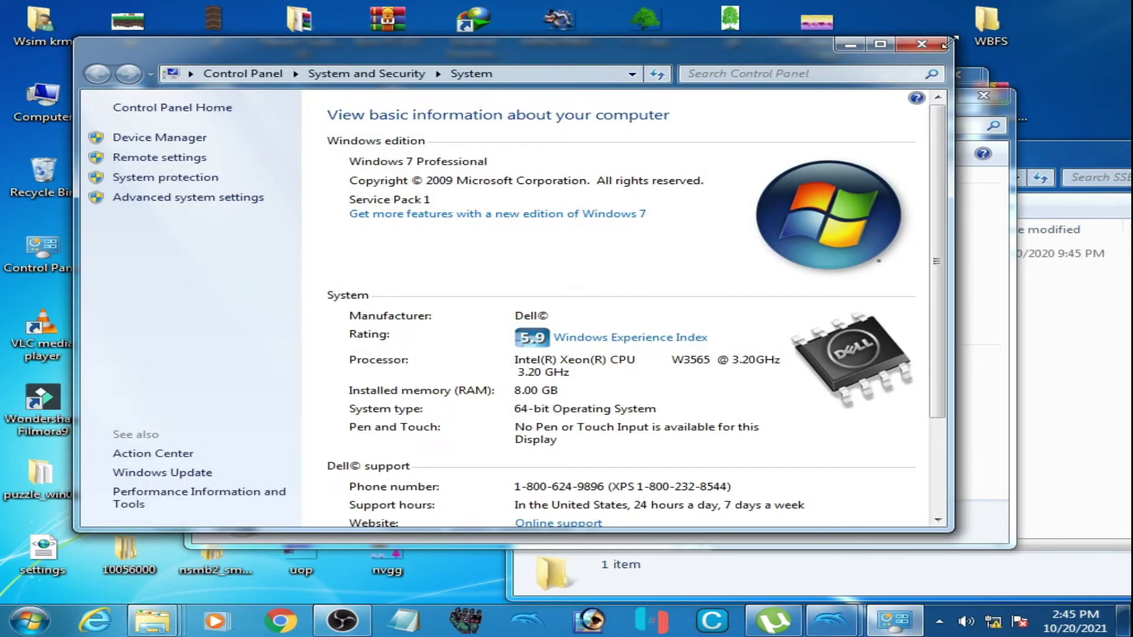
pyautogui.click(924, 44)
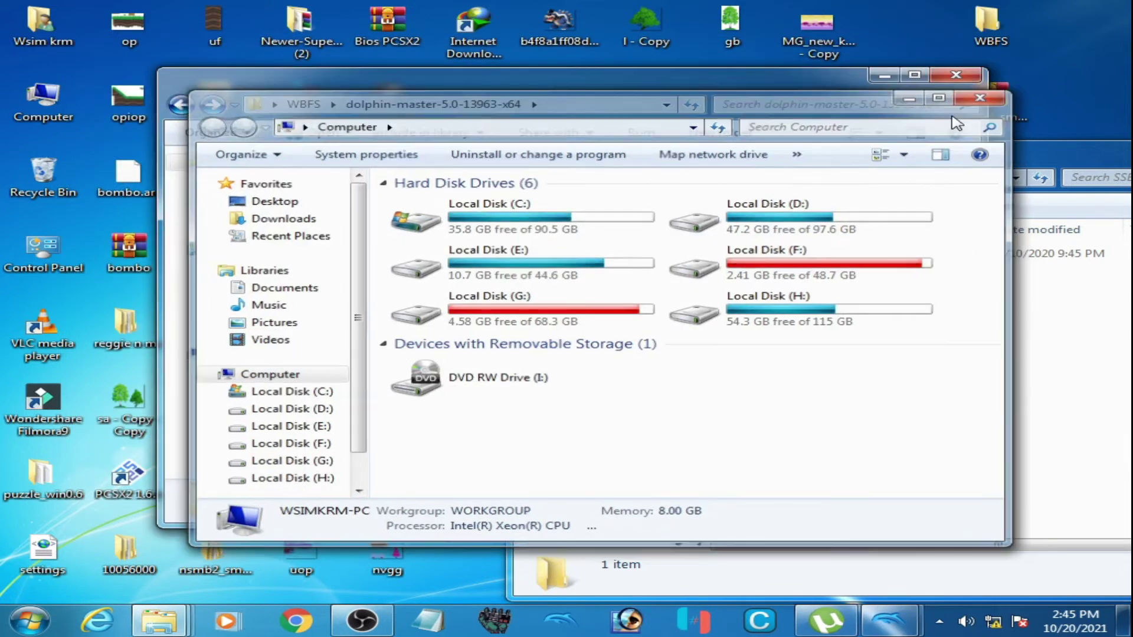
pyautogui.click(979, 97)
# Launch the newer Dolphin 5.0-13963 build from the Dolphin-x64 folder.
pyautogui.doubleClick(402, 180)
pyautogui.doubleClick(397, 230)
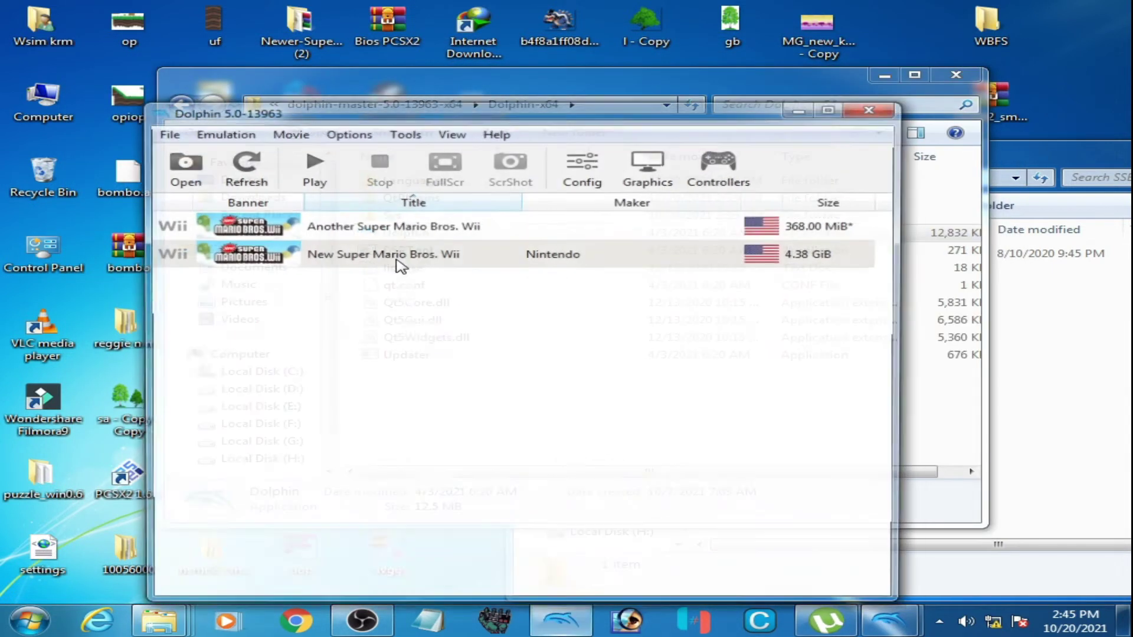
# Load SSB Brawl [rzHighCompressed].nkit from its folder on Local Disk (F:) in Dolphin 5.0-13963.
pyautogui.click(184, 170)
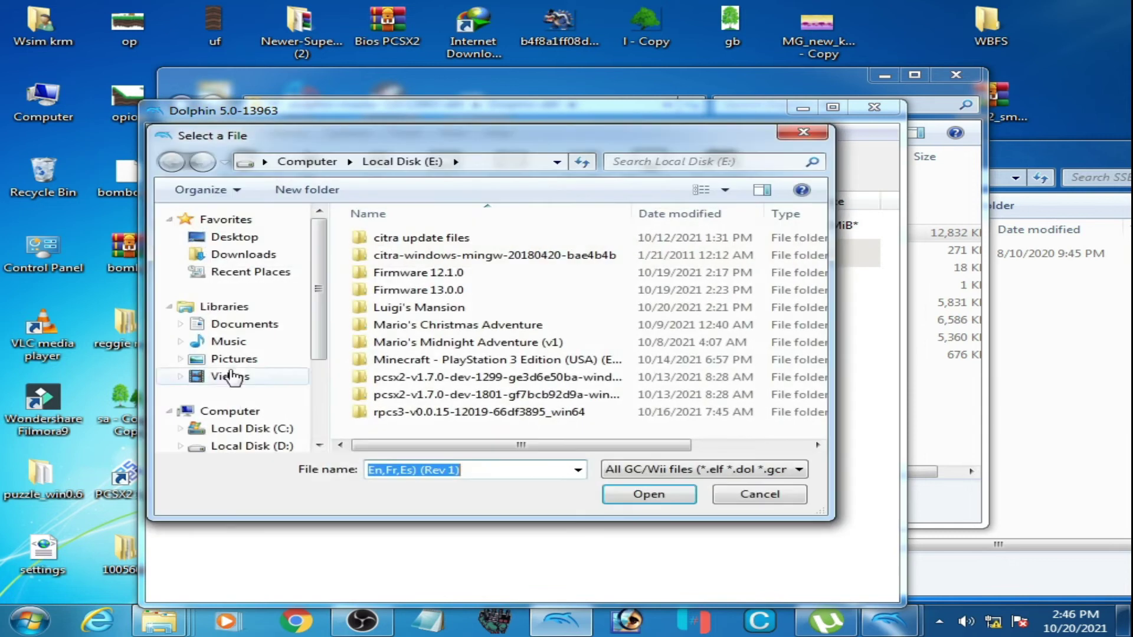
pyautogui.click(239, 412)
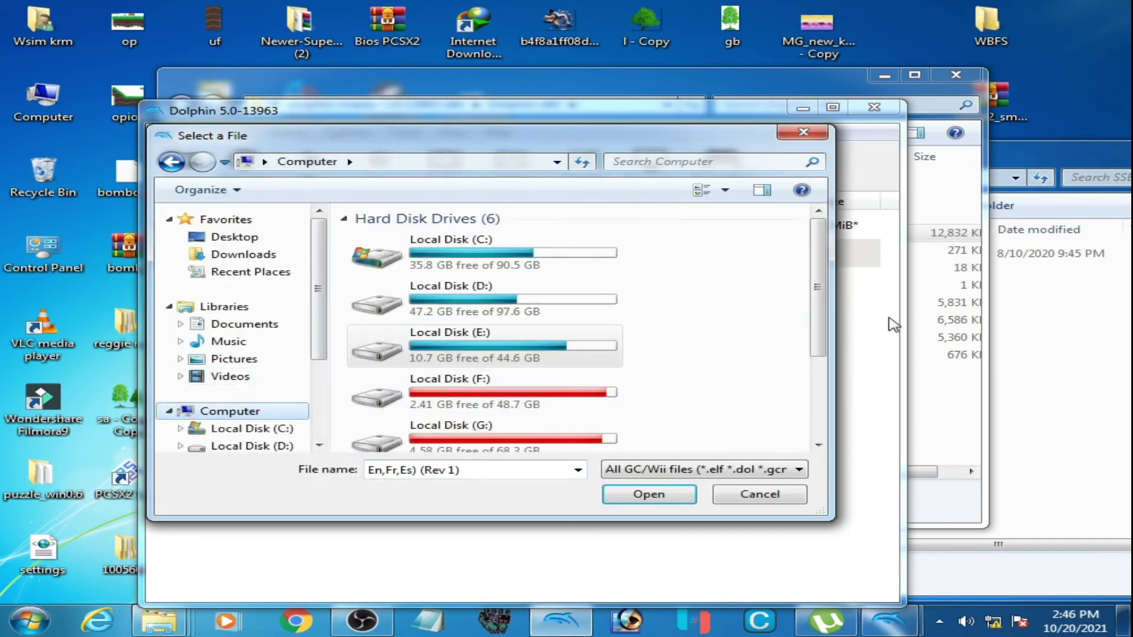
pyautogui.moveTo(817, 274); pyautogui.dragTo(818, 322)
pyautogui.click(487, 343)
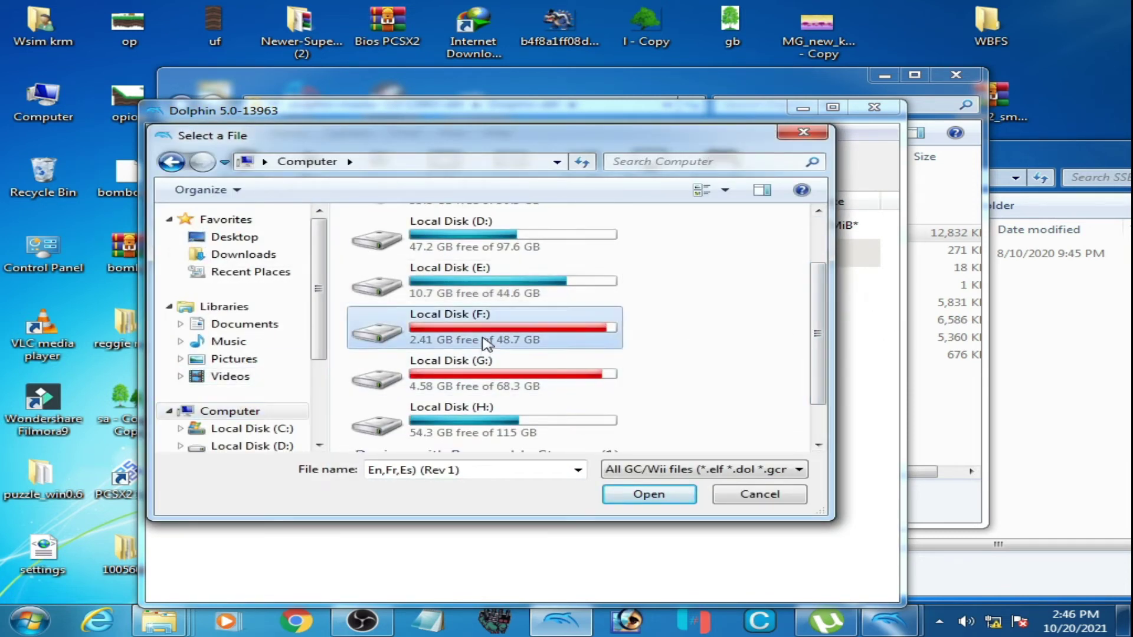
pyautogui.doubleClick(487, 342)
pyautogui.doubleClick(429, 420)
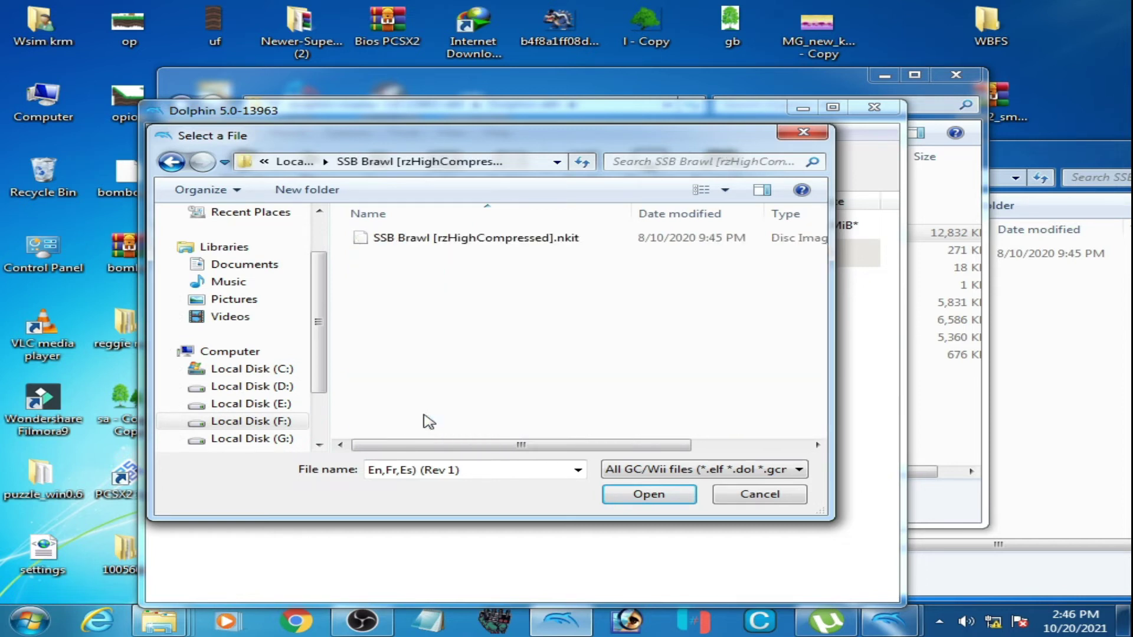
pyautogui.doubleClick(486, 242)
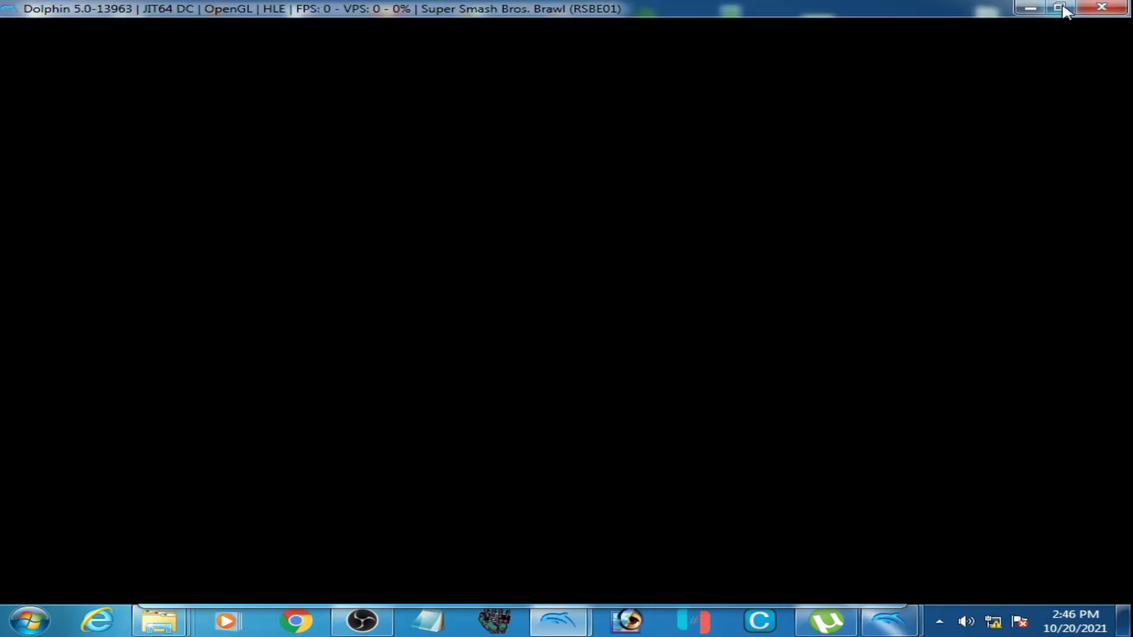
# Restore the Super Smash Bros. Brawl game window to a smaller size and stop the emulation.
pyautogui.click(1060, 7)
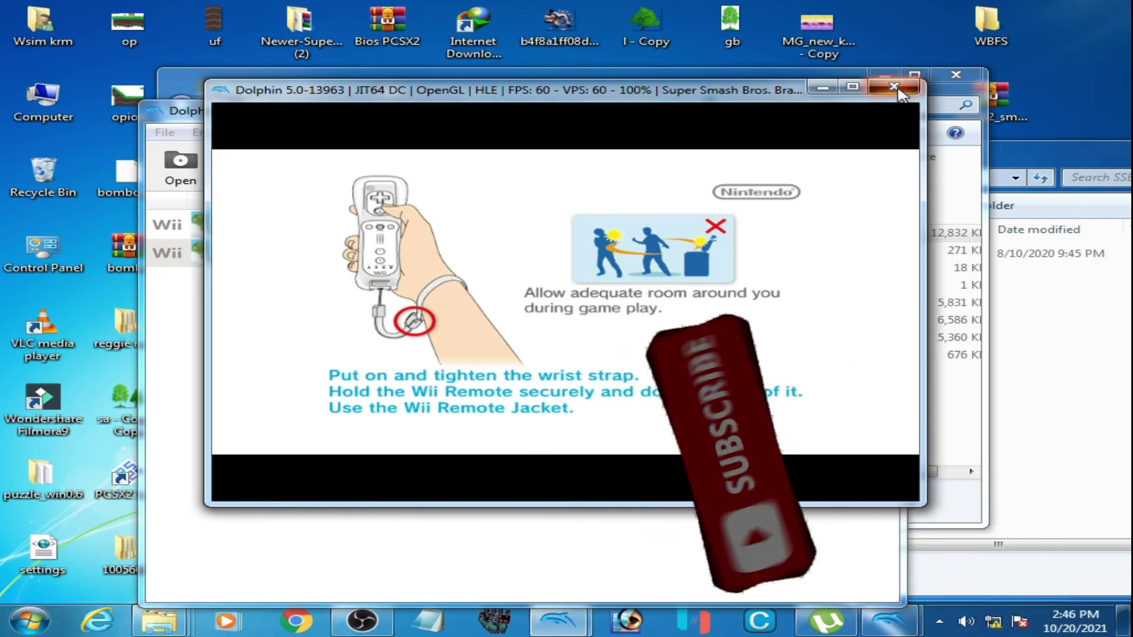
pyautogui.click(894, 86)
pyautogui.click(590, 321)
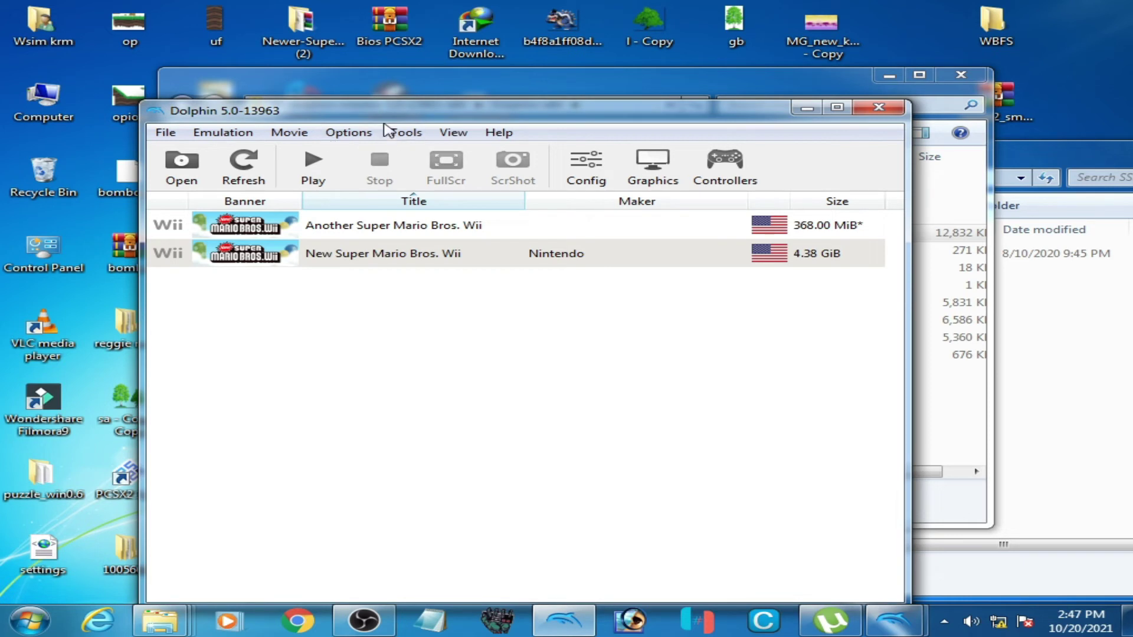
# Bring the SSB Brawl [rzHighCompressed] folder window to the front and move it fully into view.
pyautogui.click(1101, 382)
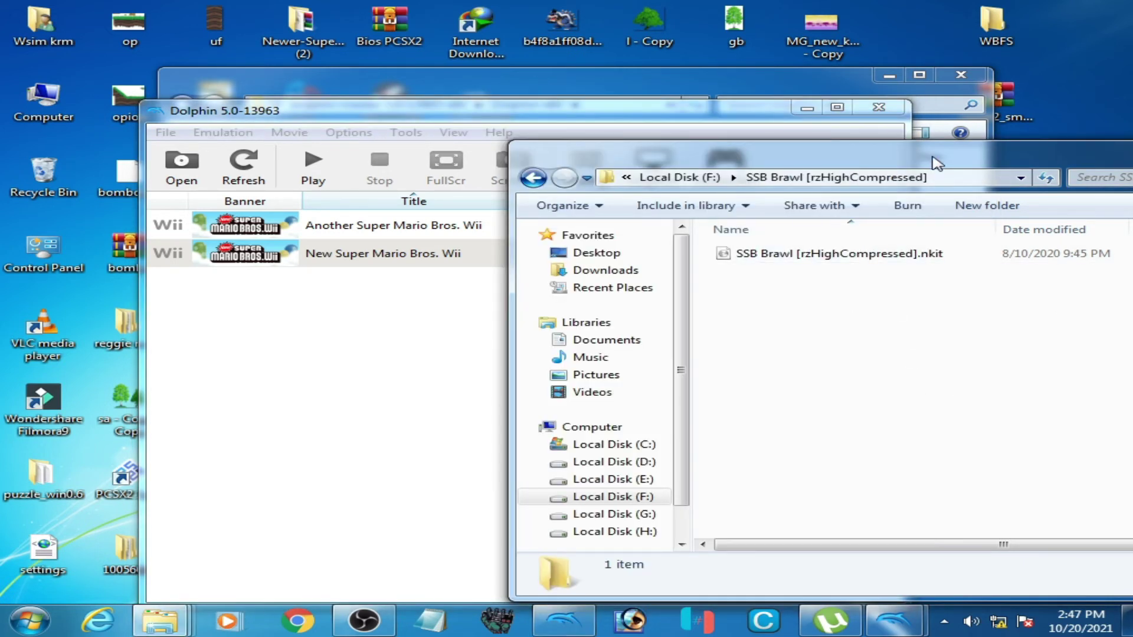
pyautogui.moveTo(939, 157); pyautogui.dragTo(690, 134)
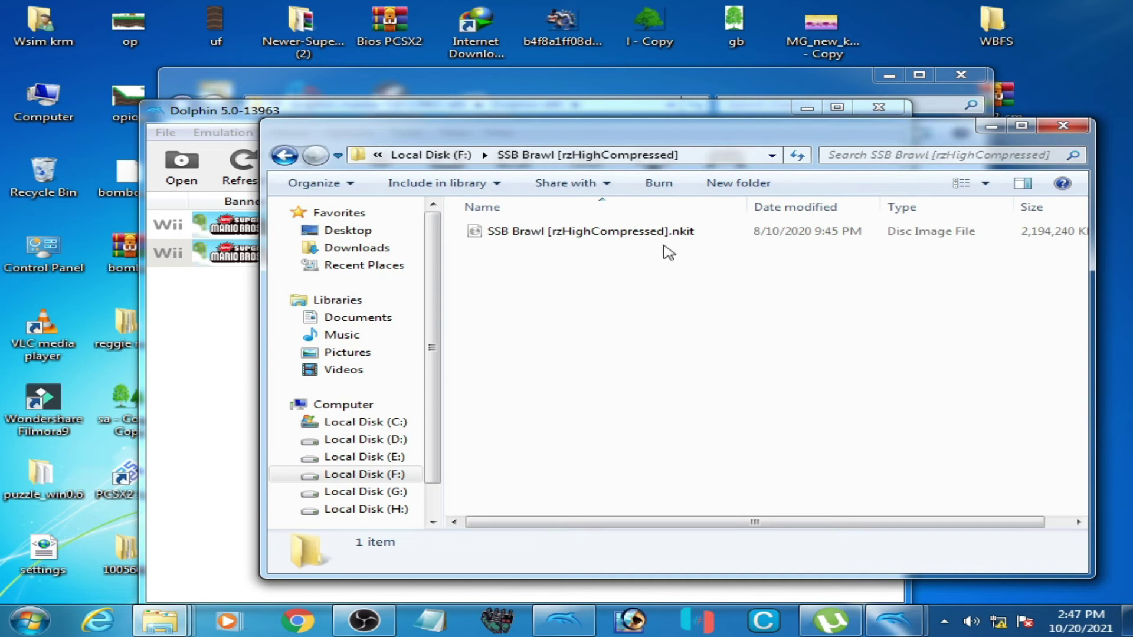